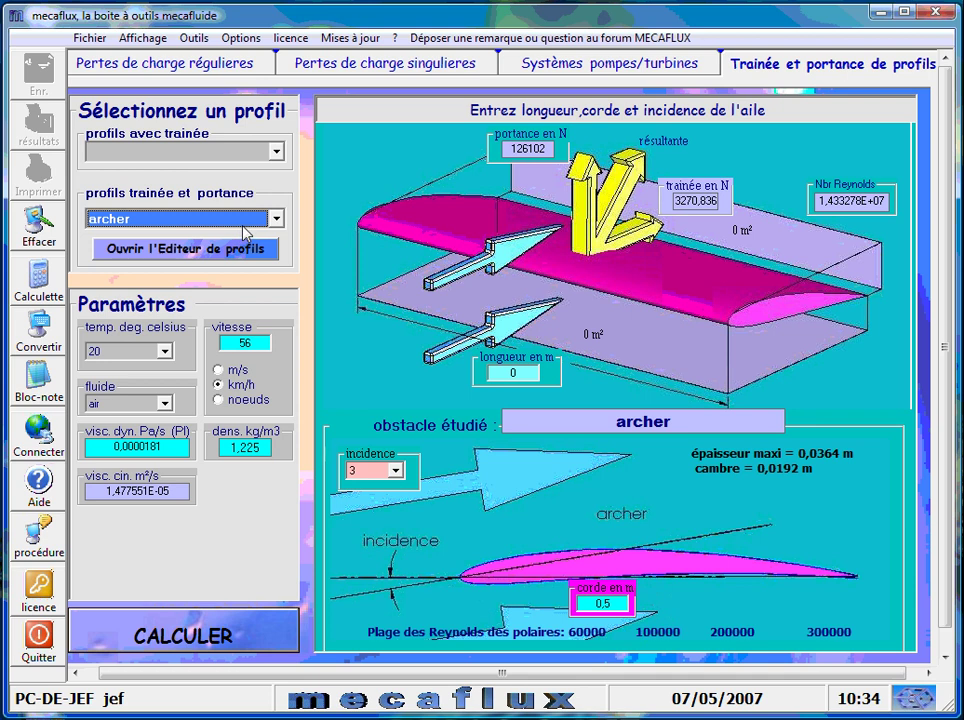
# Step: Step through the drag-and-lift profiles to preview their shapes, stopping at naca0009
pyautogui.press('Down')
pyautogui.press('Down')
pyautogui.press('Down')
pyautogui.press('Down')
pyautogui.press('Down')
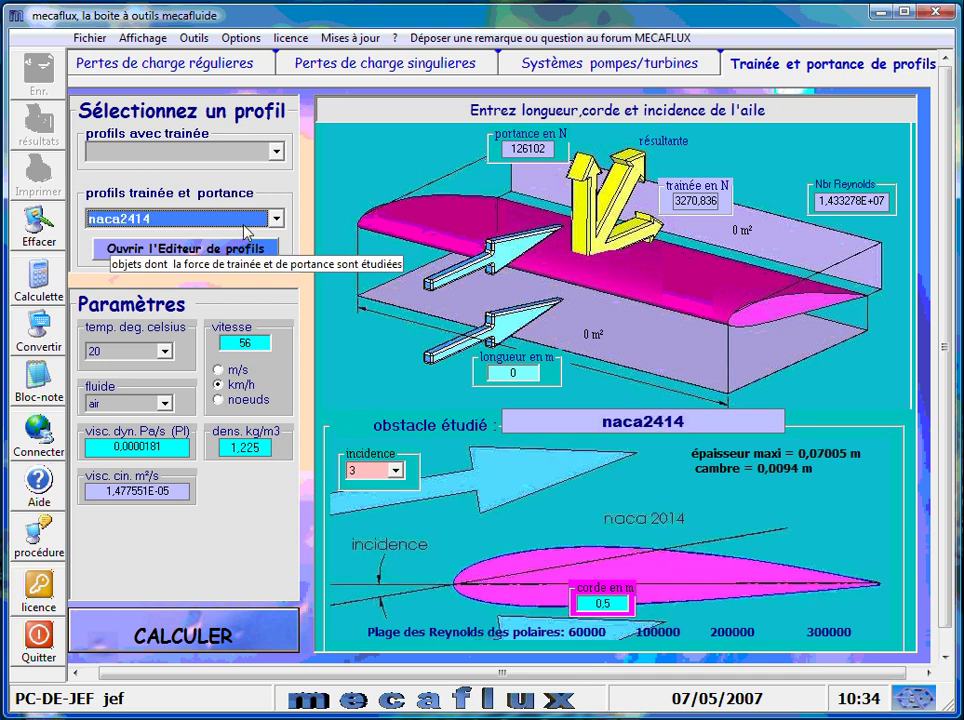
pyautogui.press('Down')
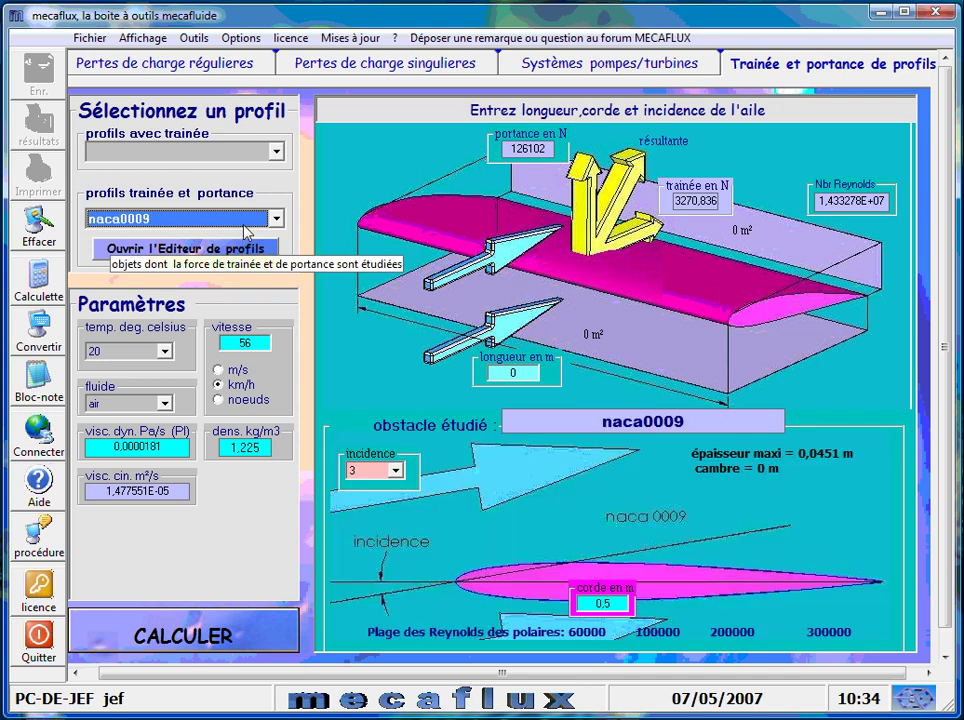
# Step: Choose the m6(65) profile from the available drag-and-lift profiles
pyautogui.click(276, 218)
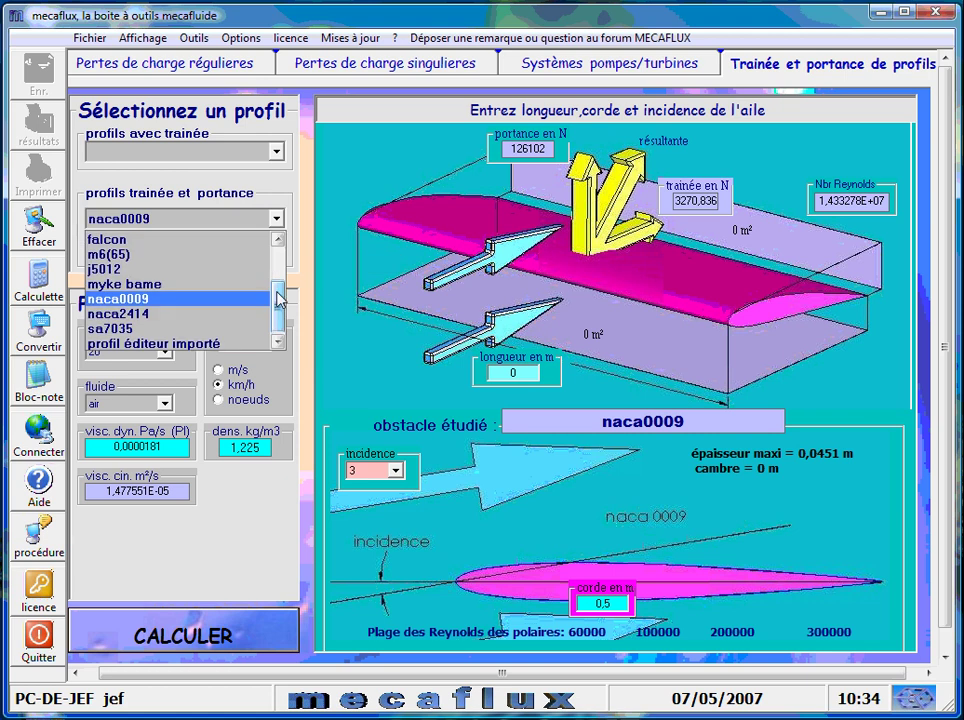
pyautogui.scroll(2, 279, 300)
pyautogui.scroll(-2, 279, 300)
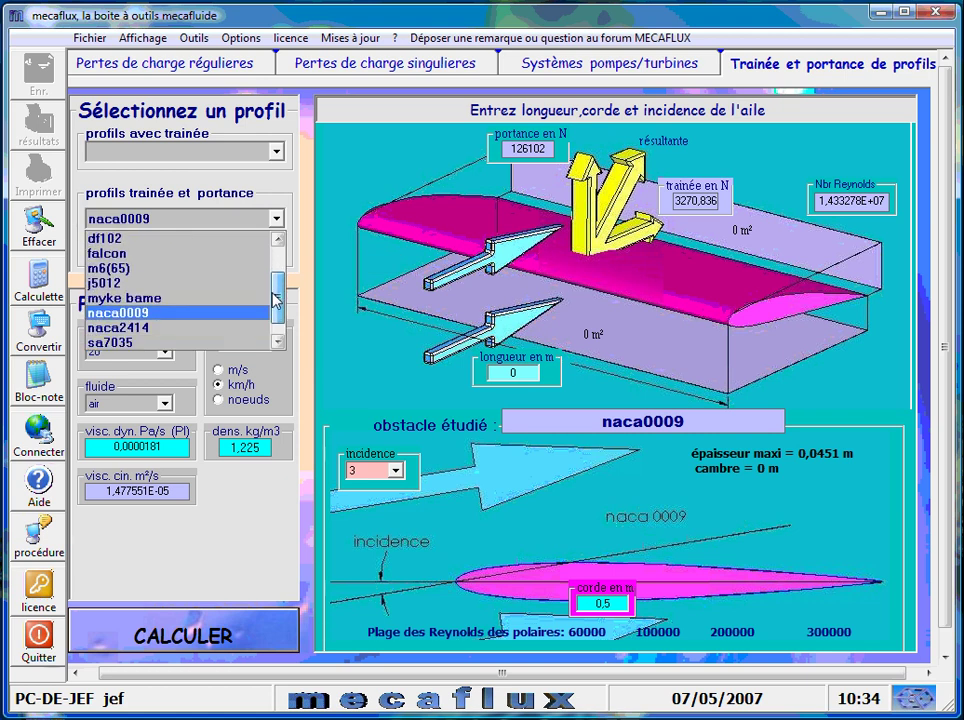
pyautogui.moveTo(273, 293); pyautogui.dragTo(273, 304)
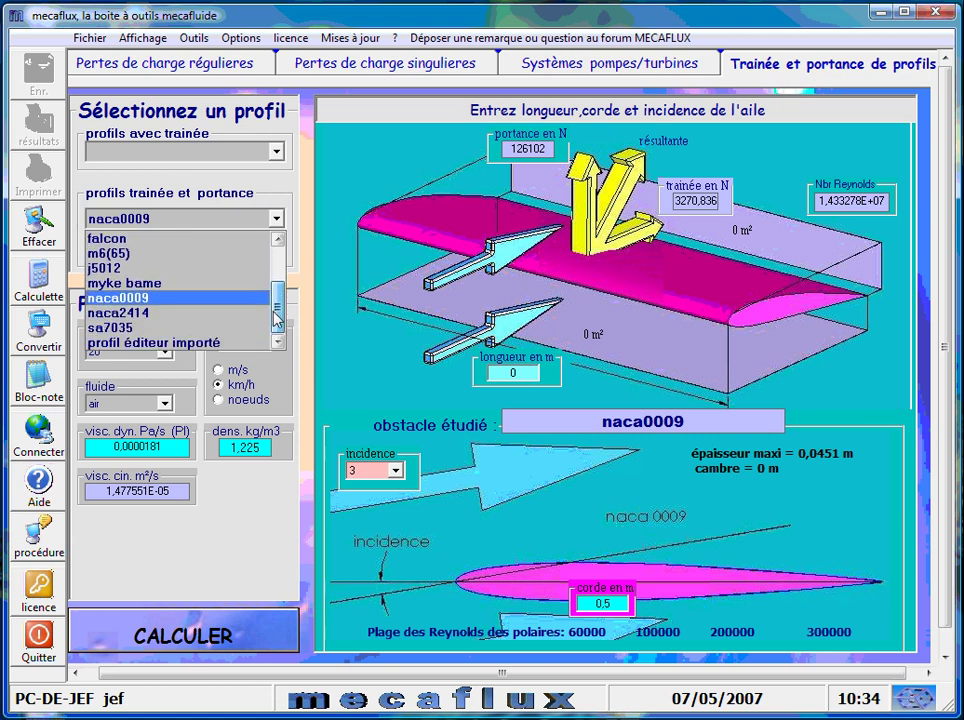
pyautogui.scroll(2, 208, 240)
pyautogui.scroll(-2, 208, 240)
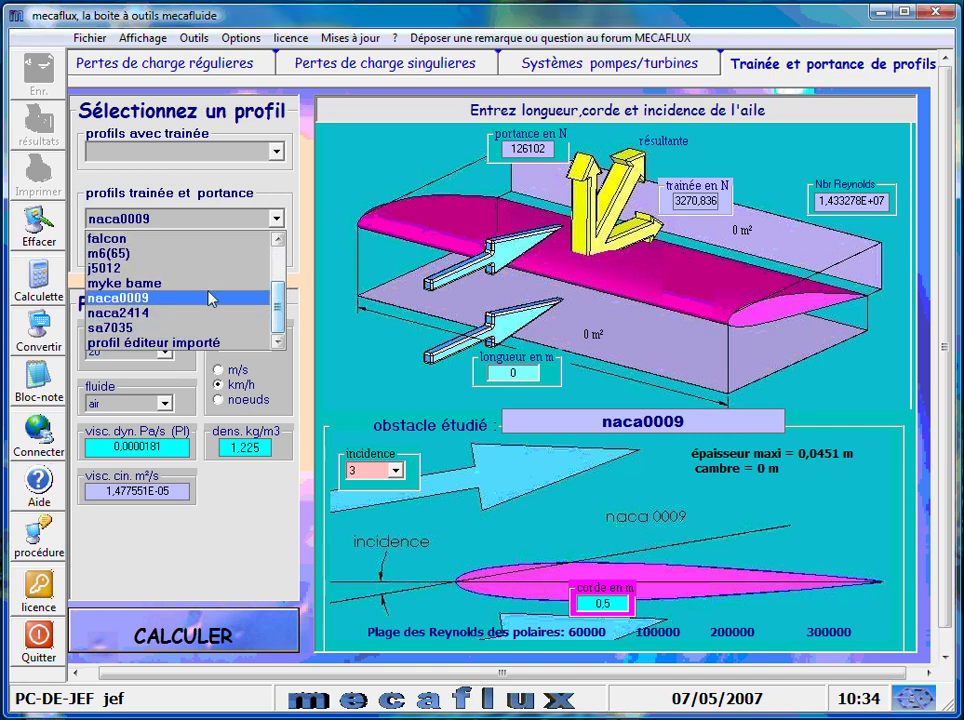
pyautogui.click(170, 255)
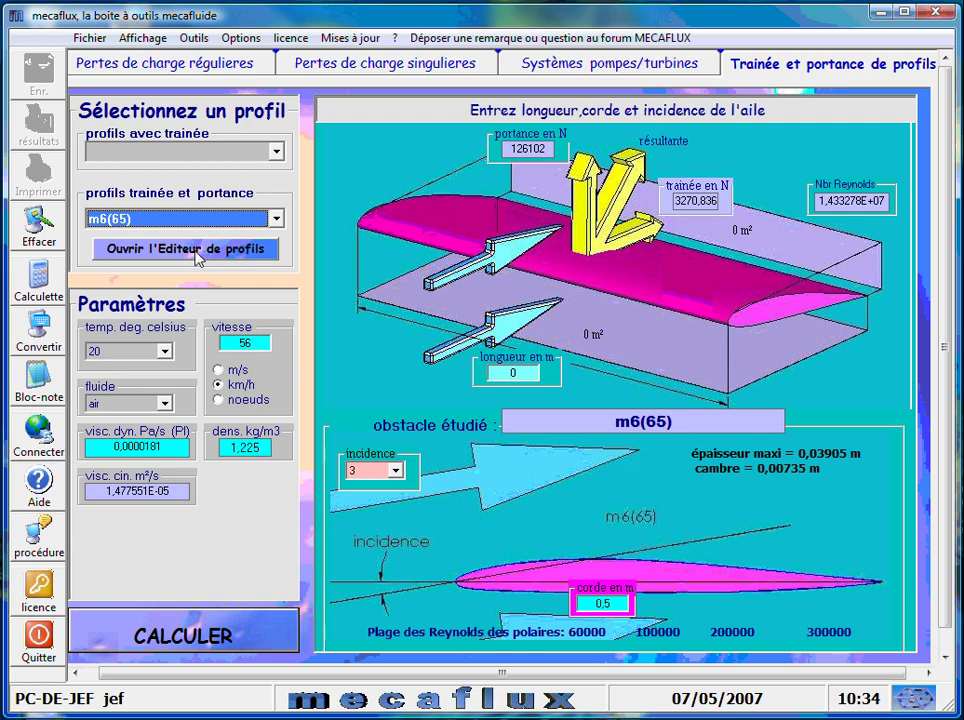
# Step: Open the profile editor and generate a NACA 4-digit profile with digits 3, 4 and 12
pyautogui.click(200, 250)
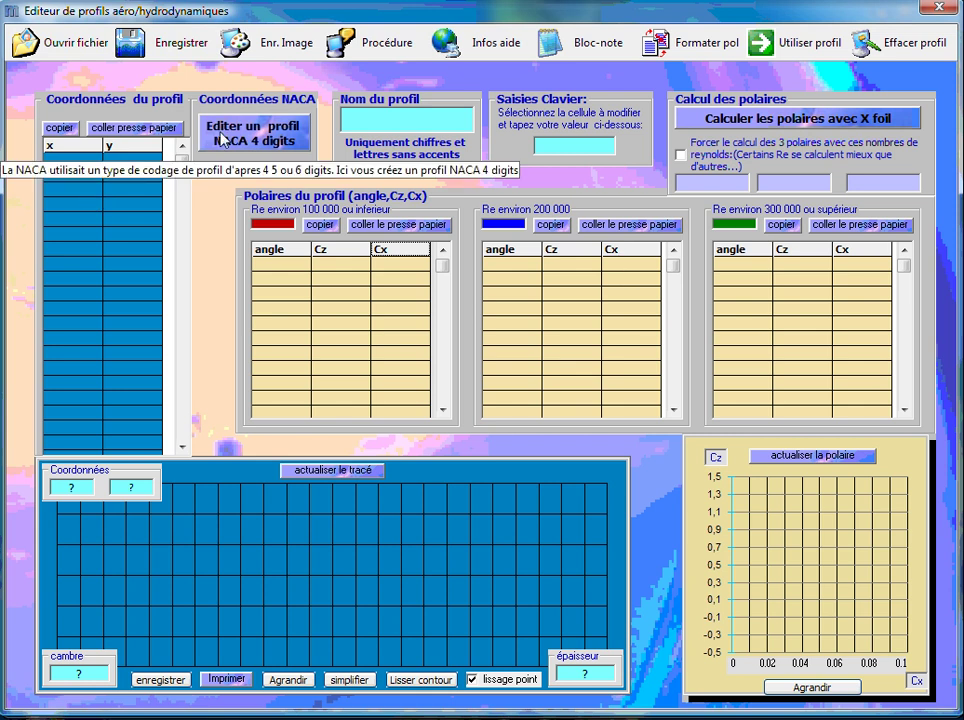
pyautogui.click(260, 145)
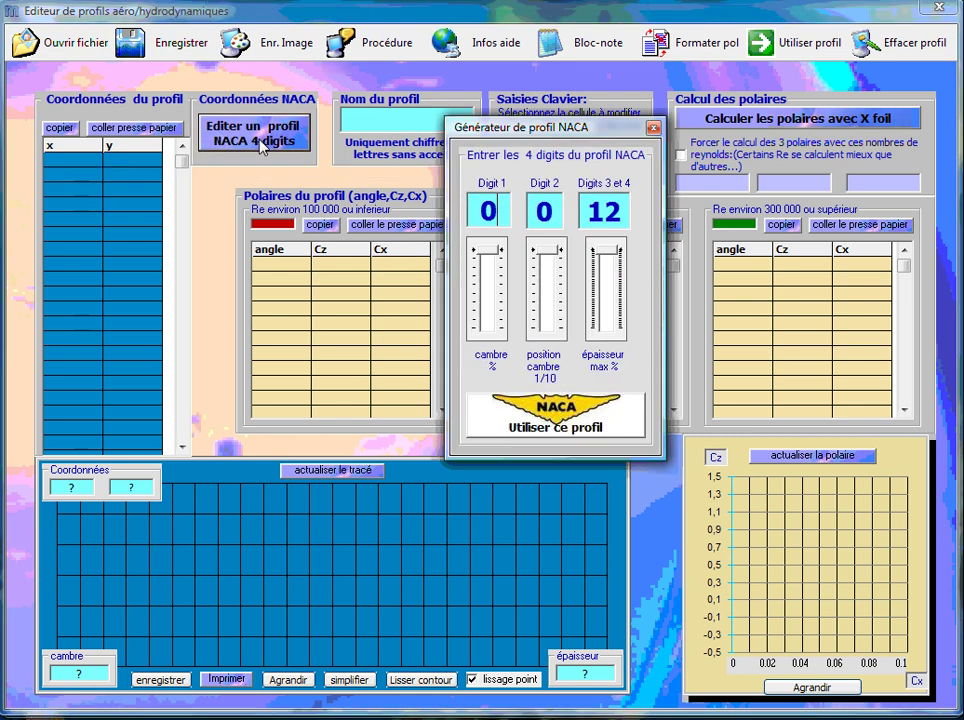
pyautogui.moveTo(505, 143); pyautogui.dragTo(489, 157)
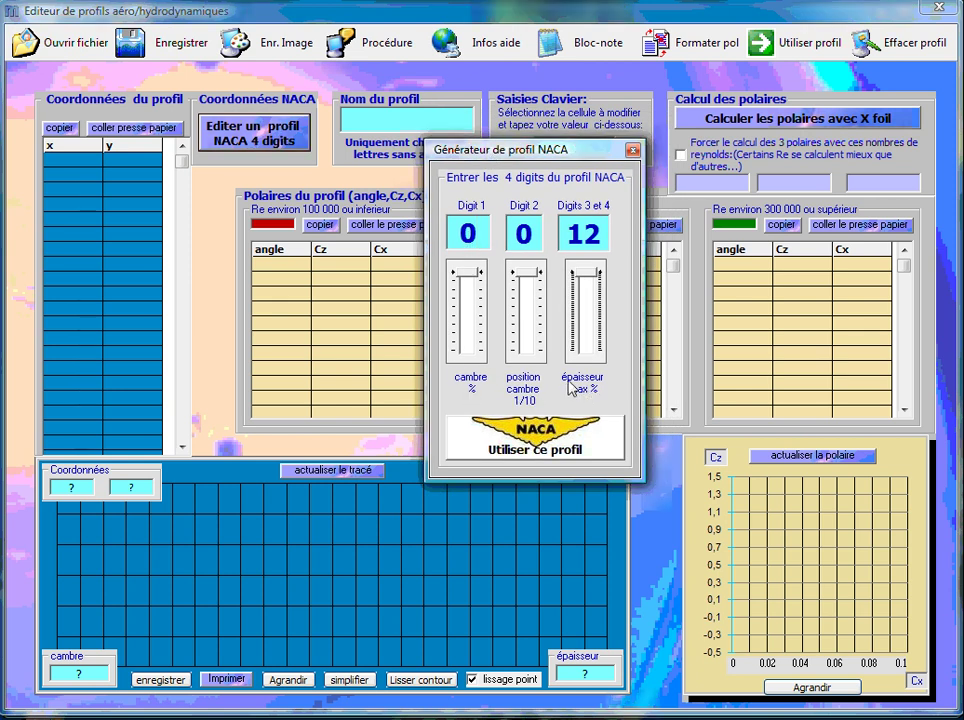
pyautogui.moveTo(468, 272); pyautogui.dragTo(472, 308)
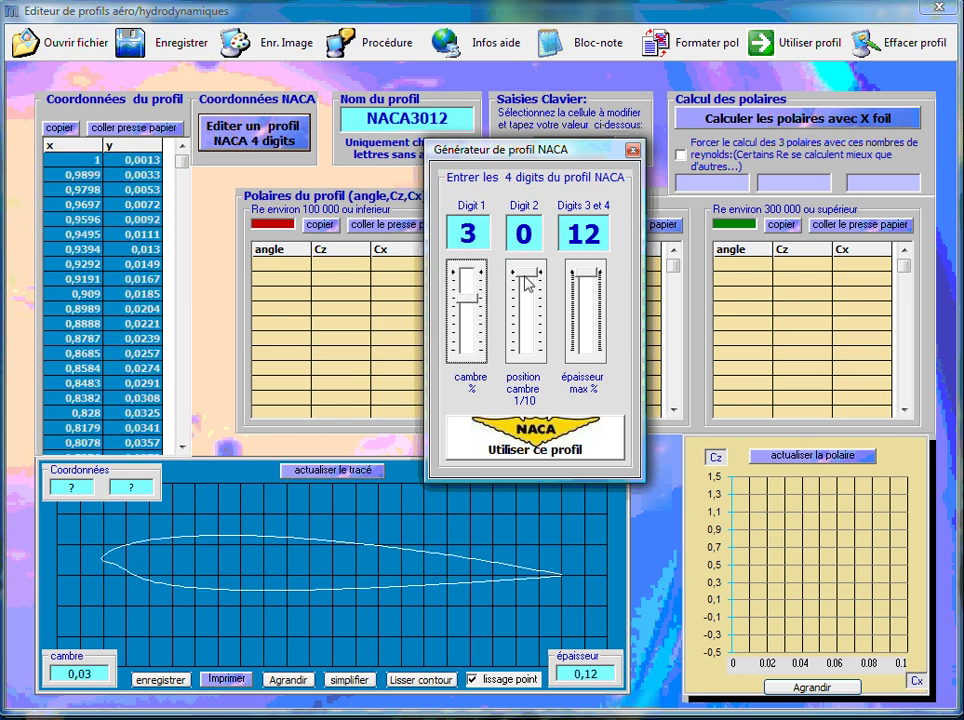
pyautogui.moveTo(527, 283); pyautogui.dragTo(524, 312)
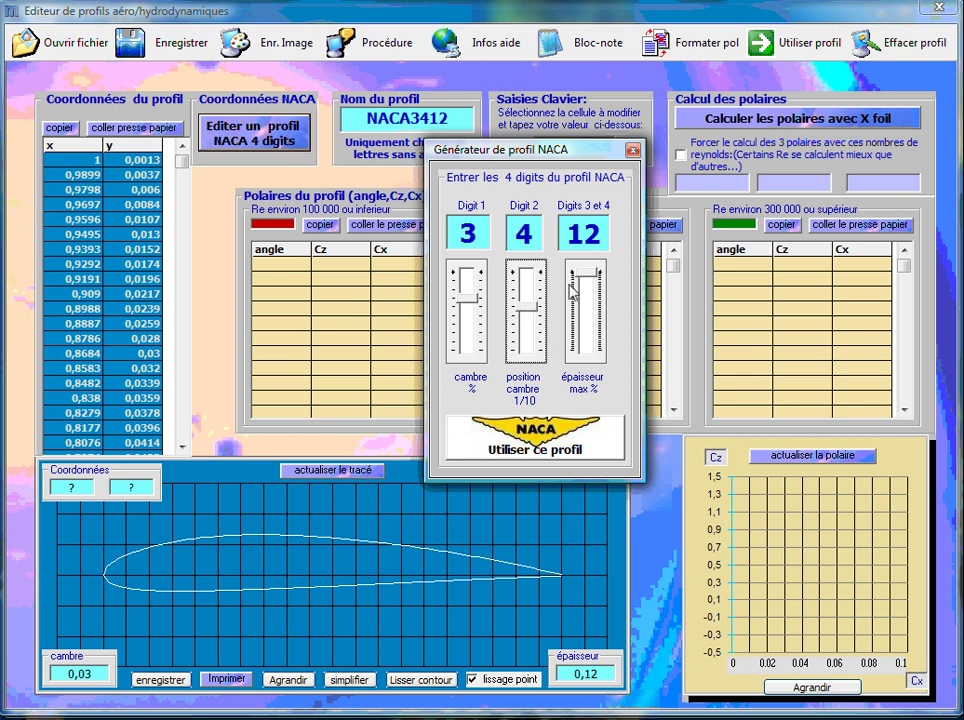
pyautogui.moveTo(586, 279)
pyautogui.mouseDown()
pyautogui.moveTo(588, 295)
pyautogui.moveTo(590, 280)
pyautogui.mouseUp()
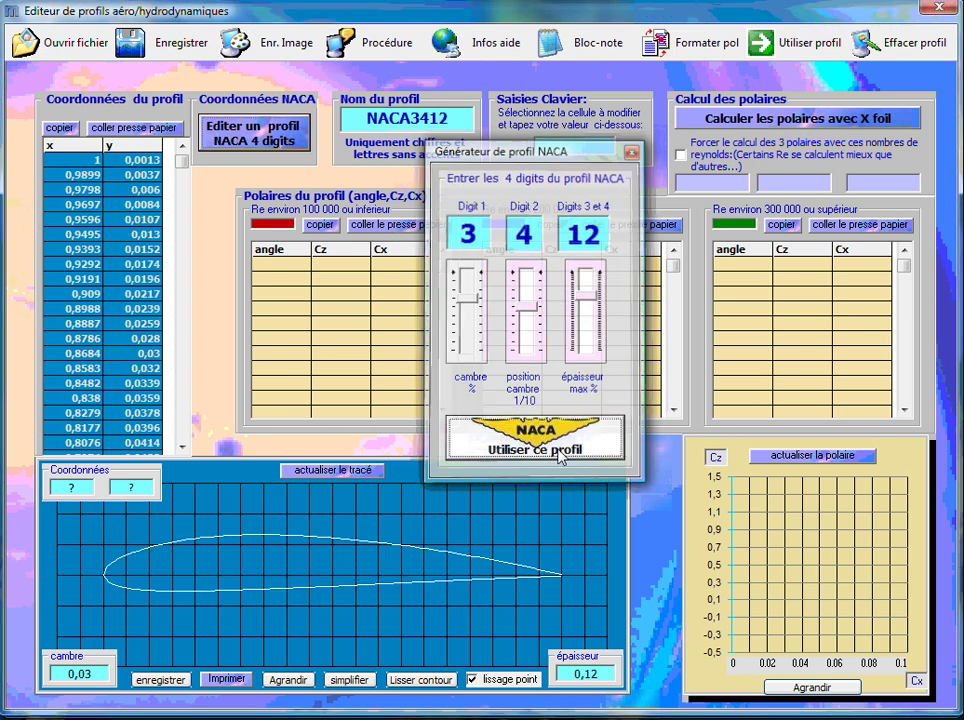
pyautogui.click(554, 462)
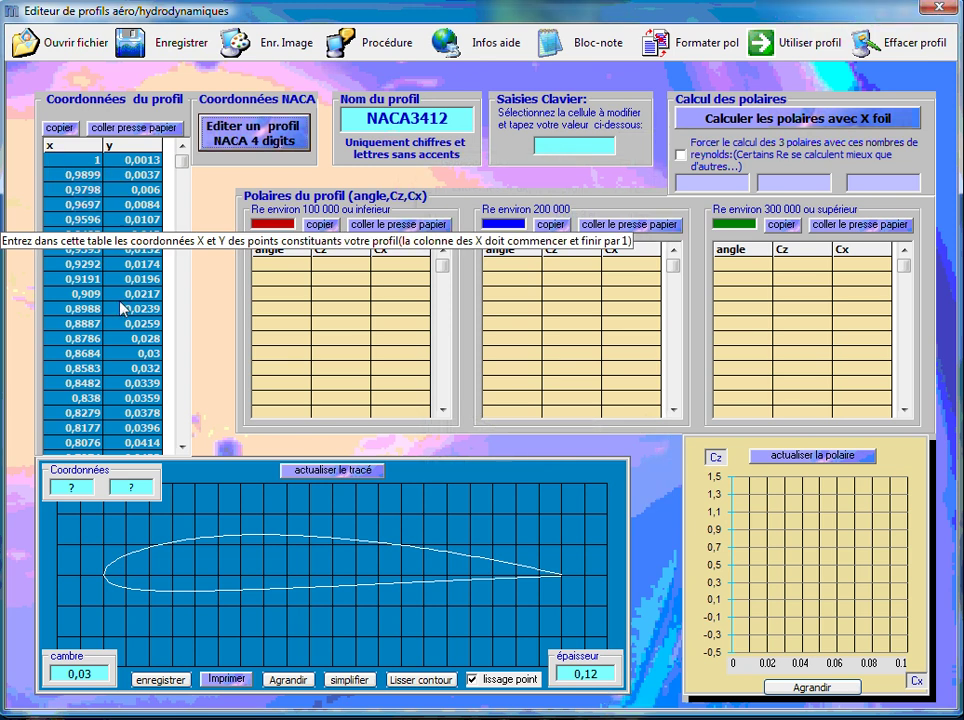
# Step: Review the x and y coordinates of the generated NACA3412 profile
pyautogui.moveTo(181, 176); pyautogui.dragTo(175, 245)
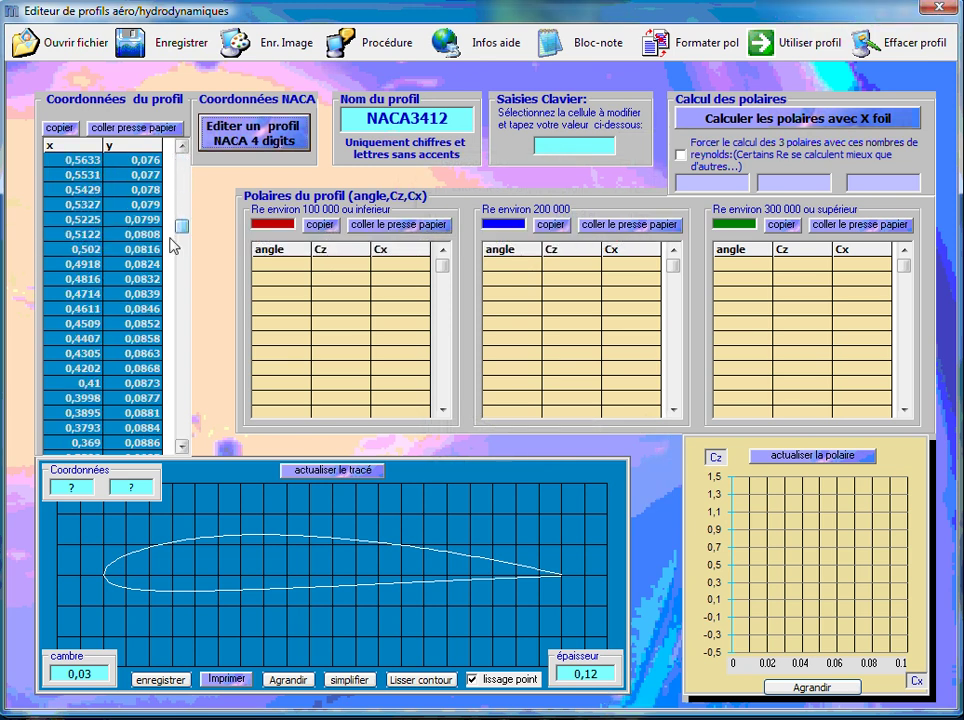
pyautogui.scroll(-10, 116, 281)
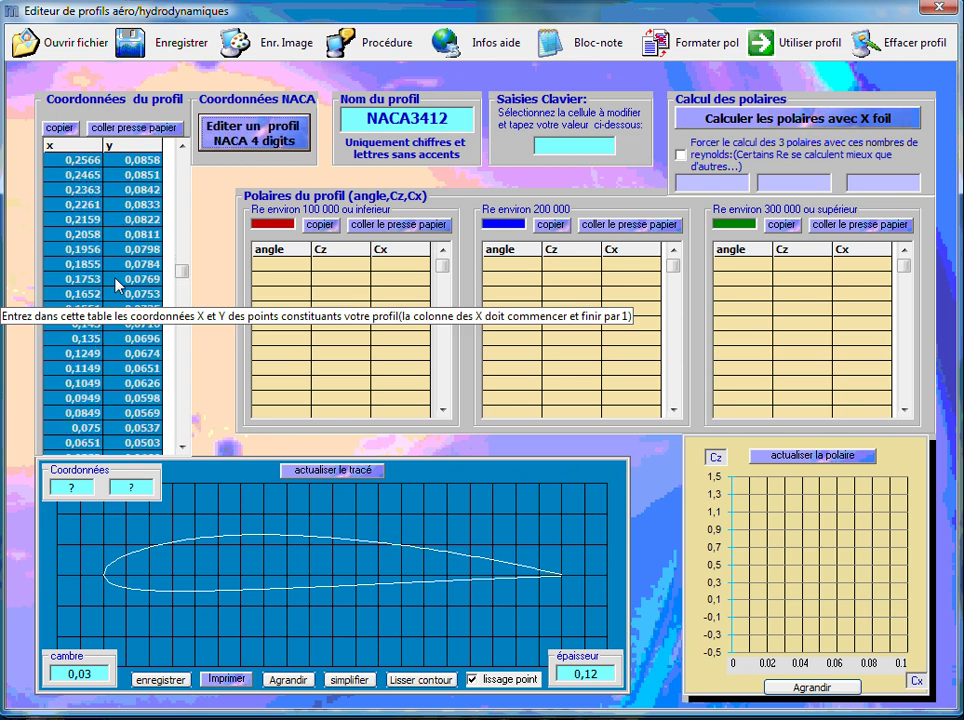
pyautogui.scroll(-10, 116, 285)
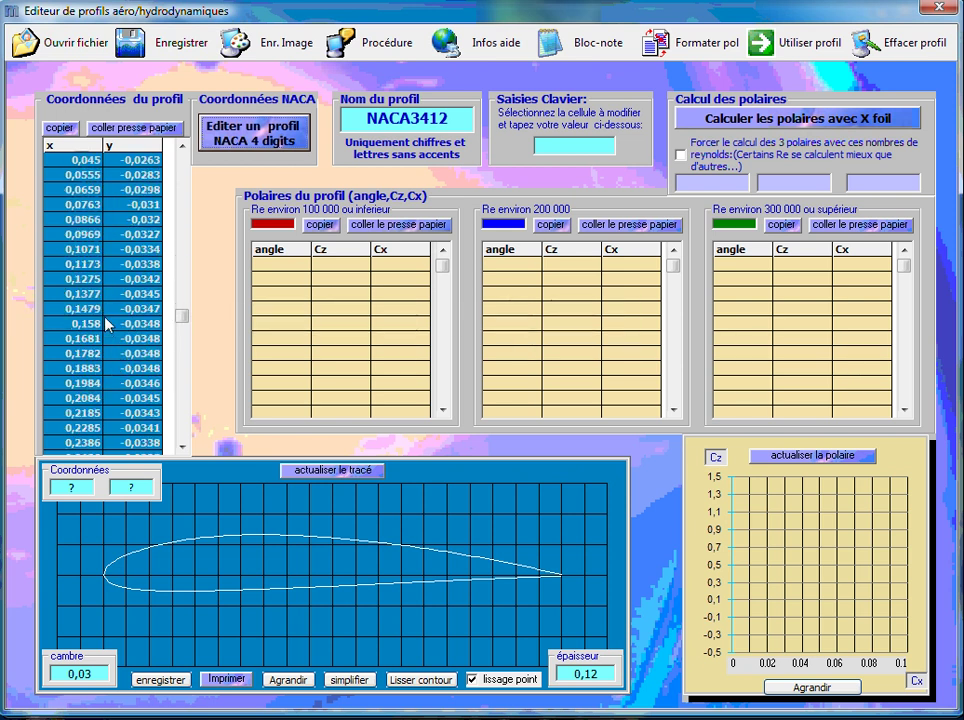
pyautogui.scroll(20, 108, 310)
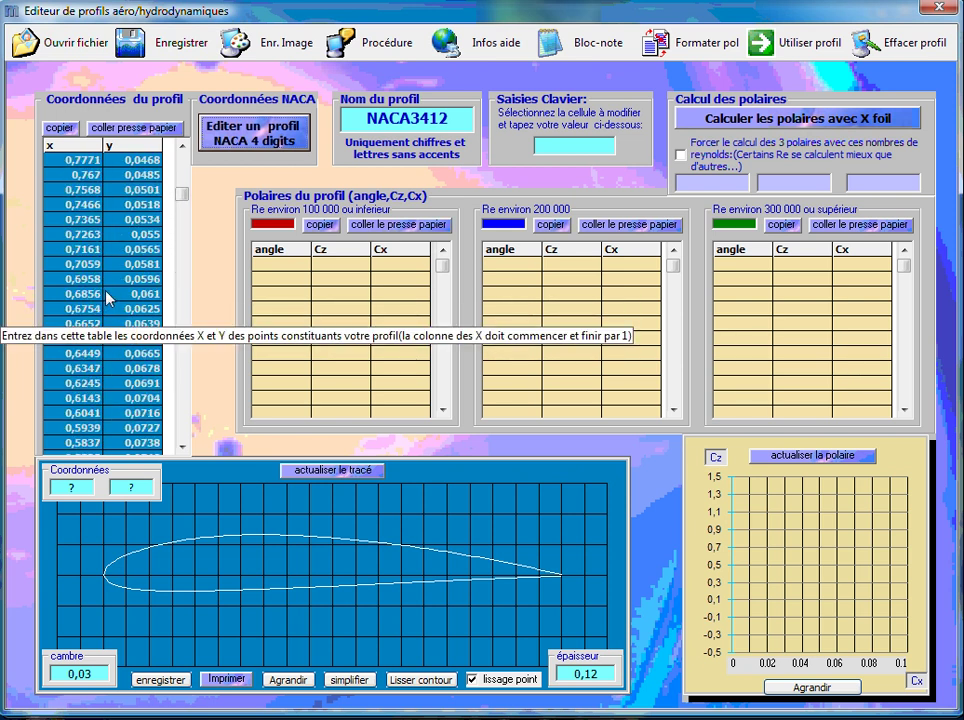
pyautogui.scroll(7, 108, 297)
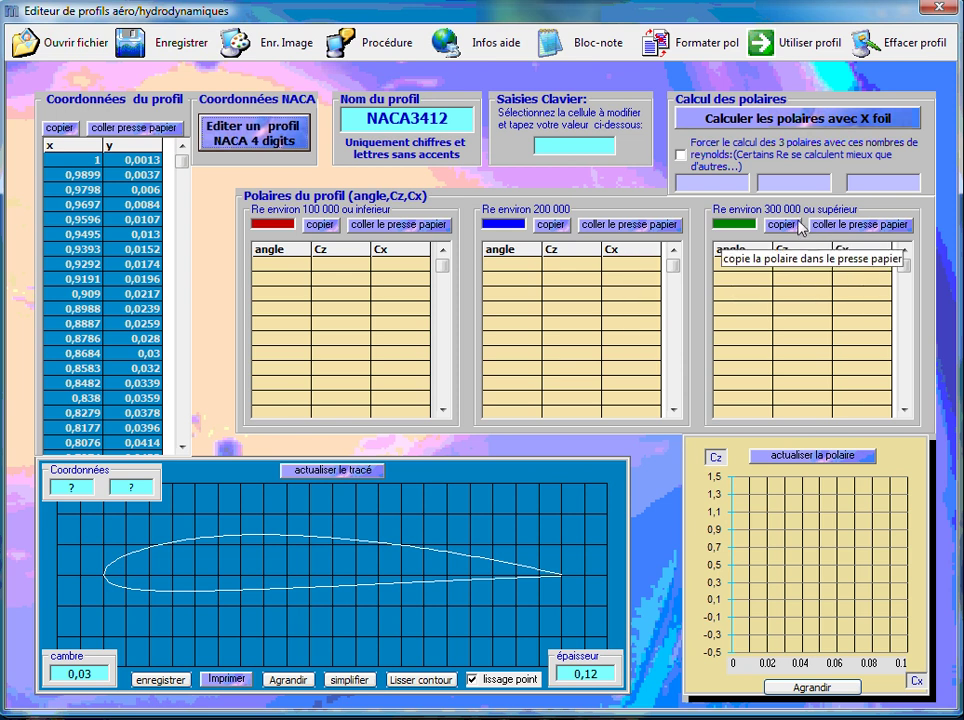
pyautogui.click(681, 156)
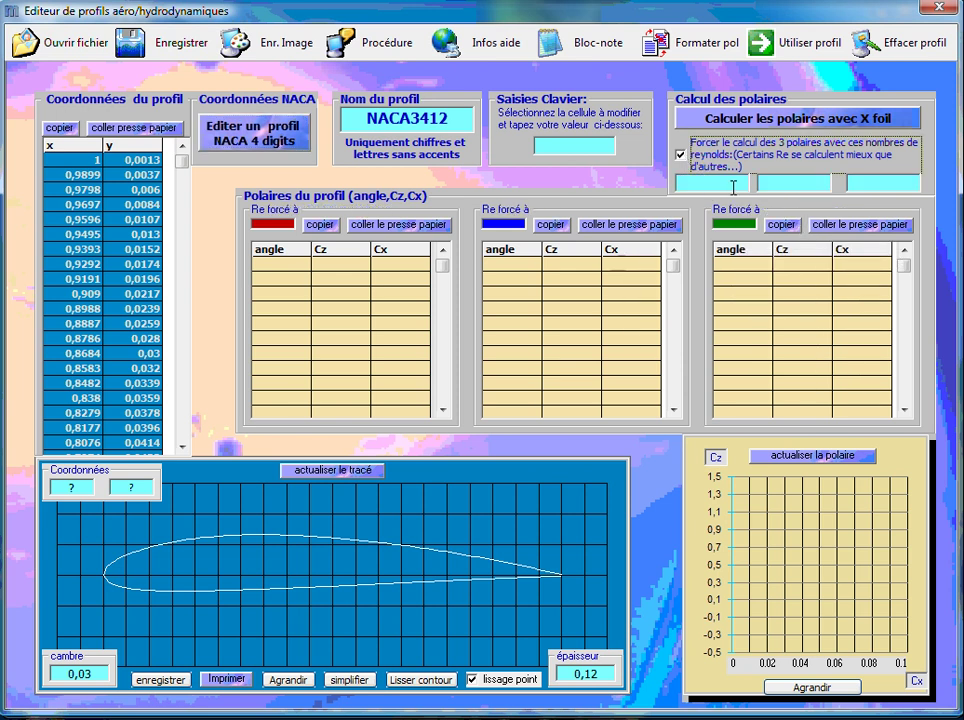
pyautogui.click(733, 185)
pyautogui.click(681, 156)
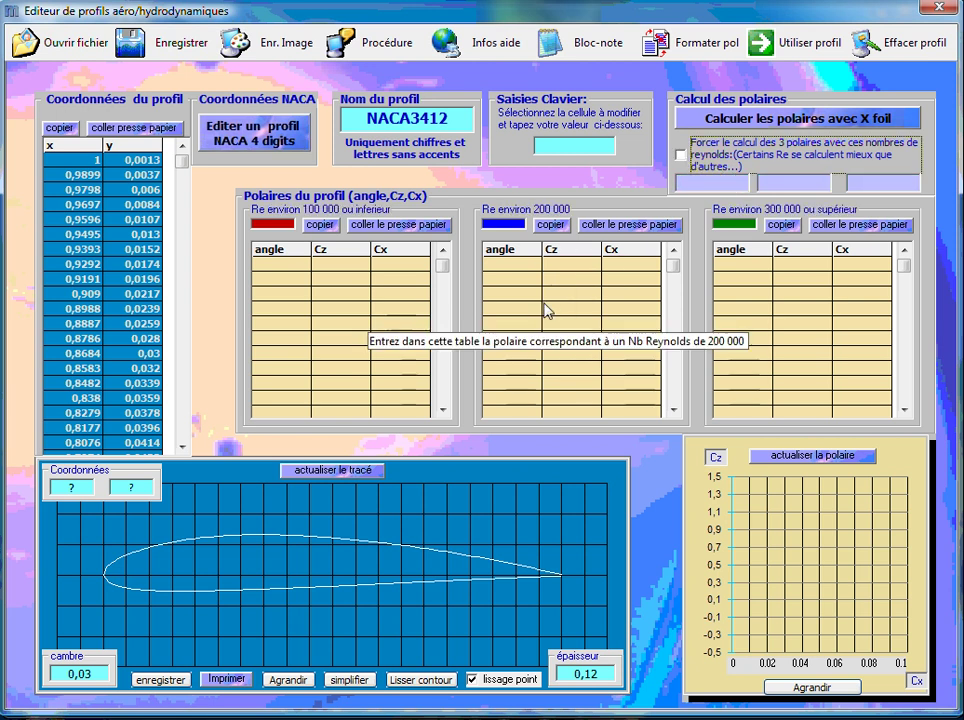
# Step: Calculate the profile's three polars with XFoil without forcing Reynolds numbers, and close the XFoil control window
pyautogui.click(735, 120)
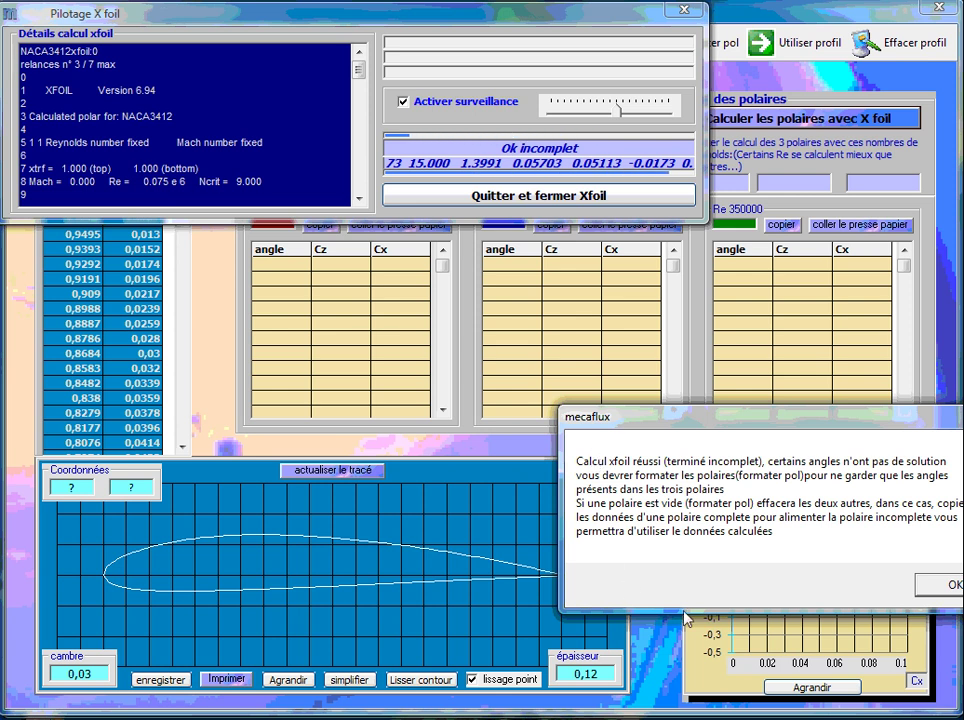
pyautogui.moveTo(831, 426); pyautogui.dragTo(696, 393)
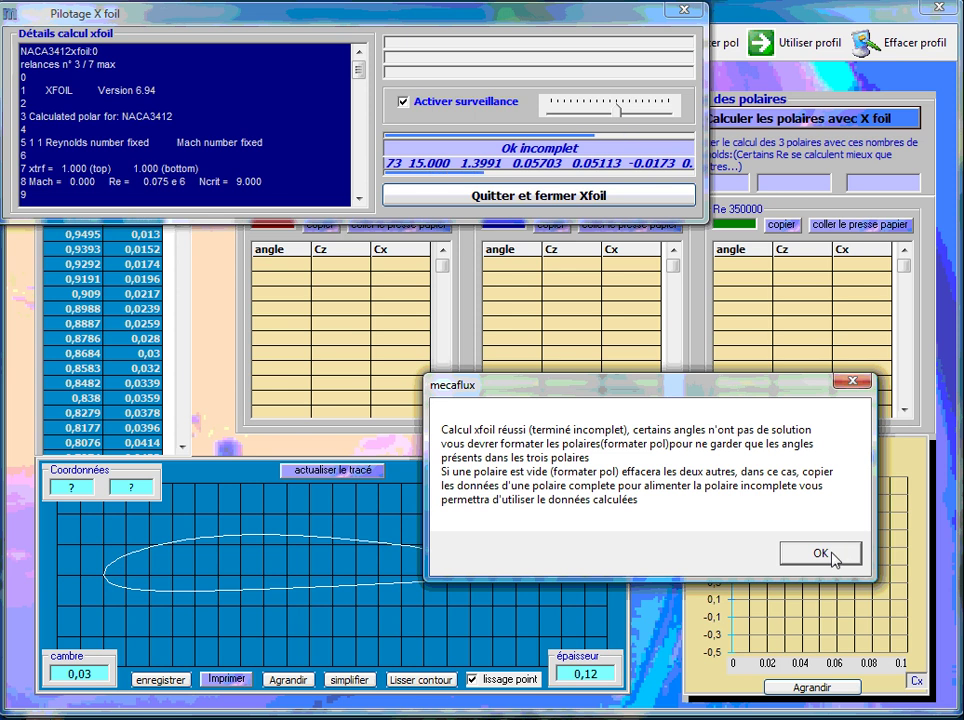
pyautogui.click(824, 556)
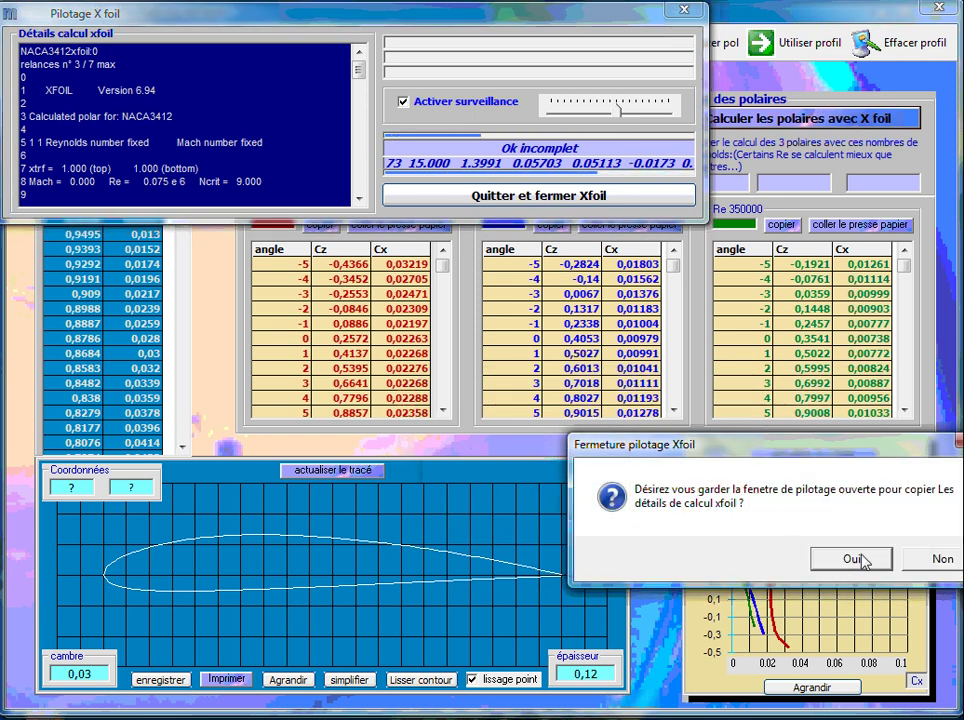
pyautogui.moveTo(841, 452); pyautogui.dragTo(731, 419)
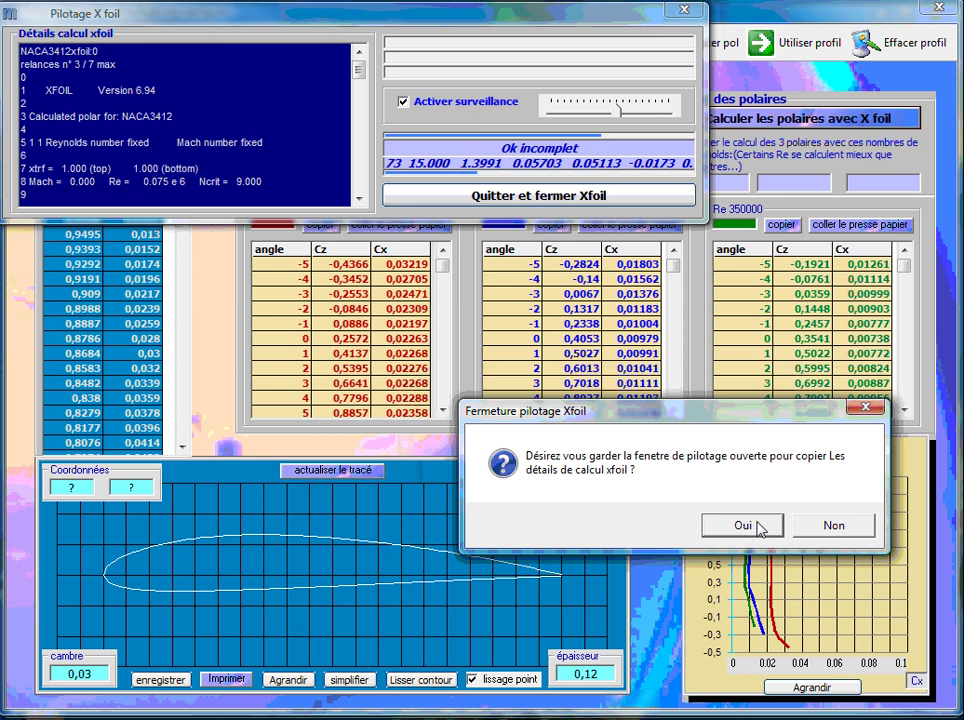
pyautogui.click(737, 525)
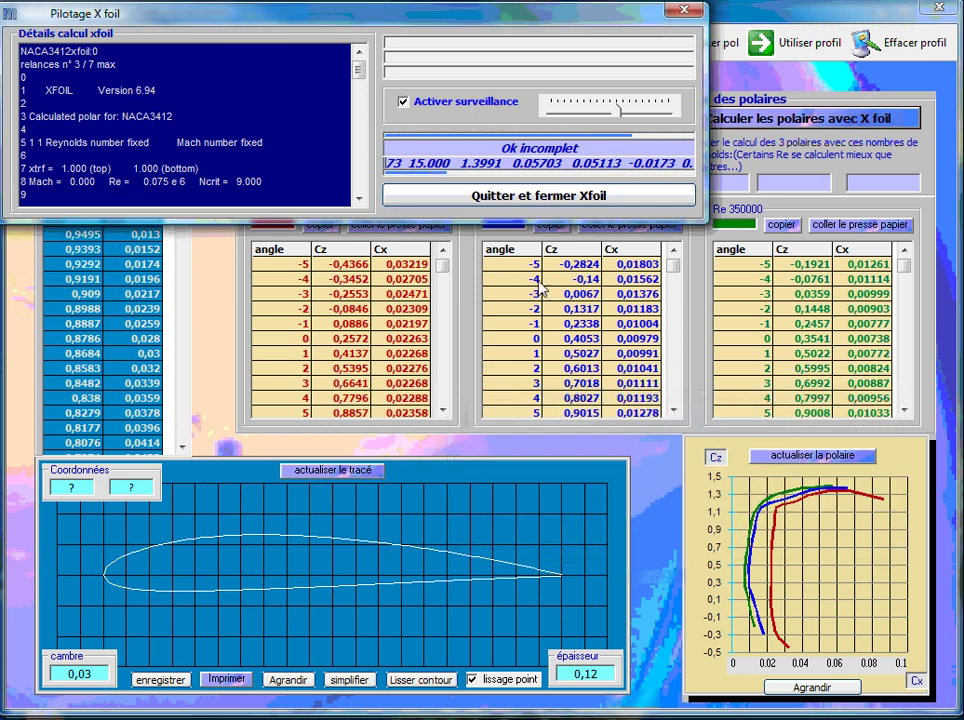
pyautogui.click(613, 197)
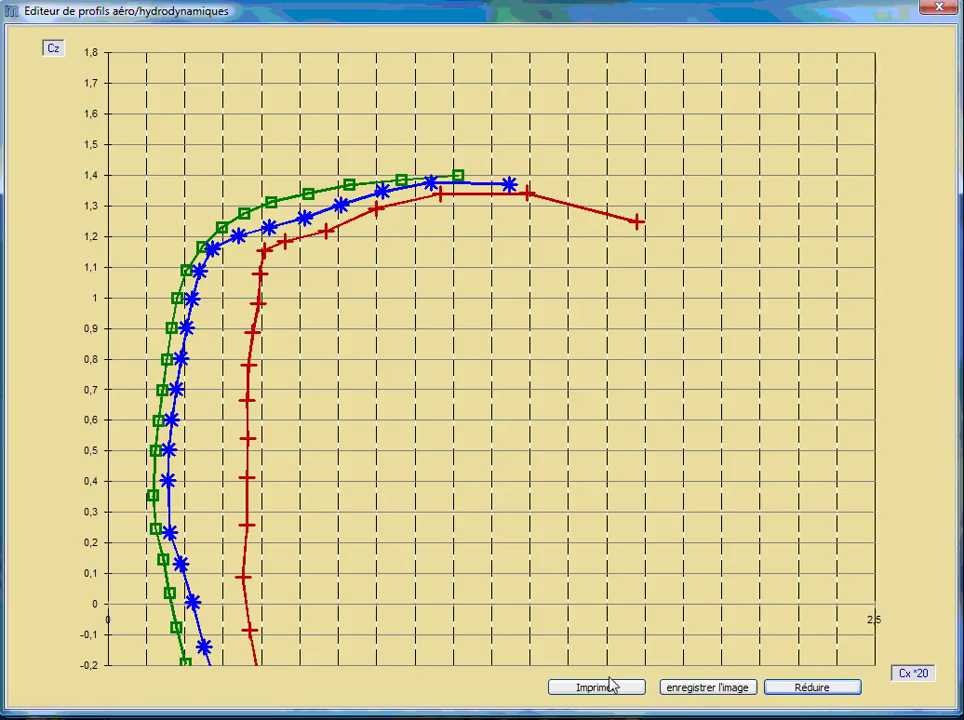
# Step: Reduce the enlarged polar chart and save the profile as NACA3412.pol
pyautogui.click(813, 687)
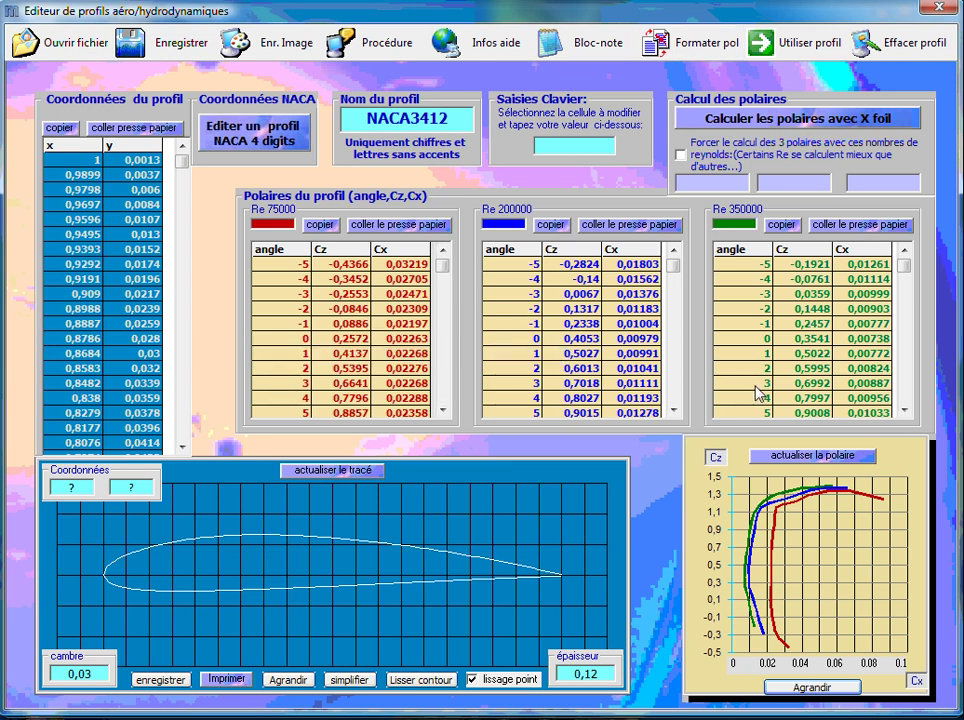
pyautogui.click(181, 50)
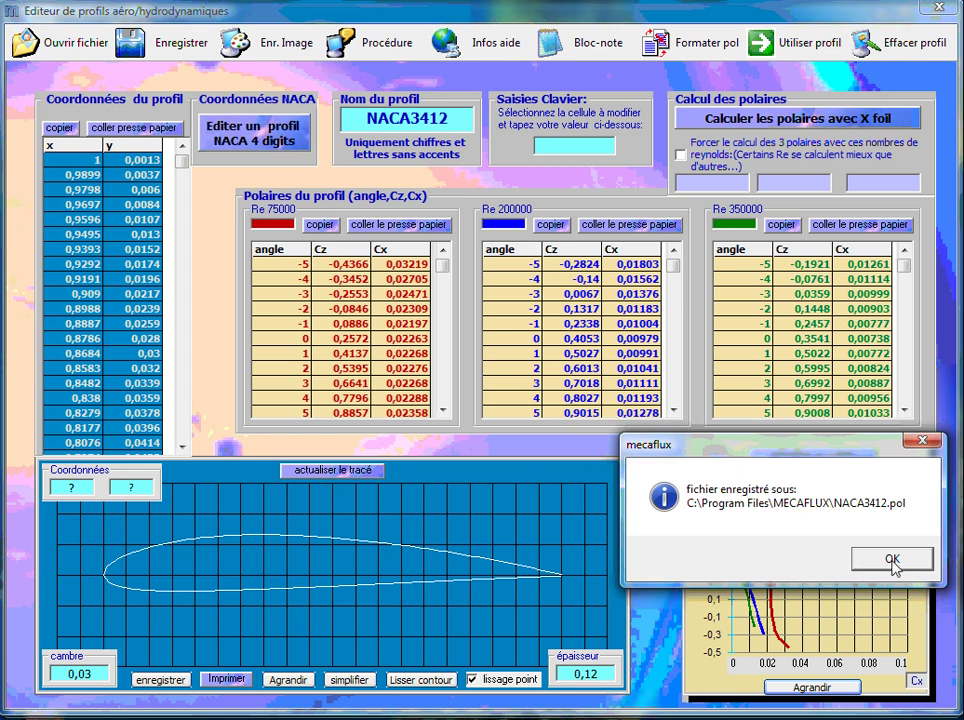
pyautogui.click(892, 561)
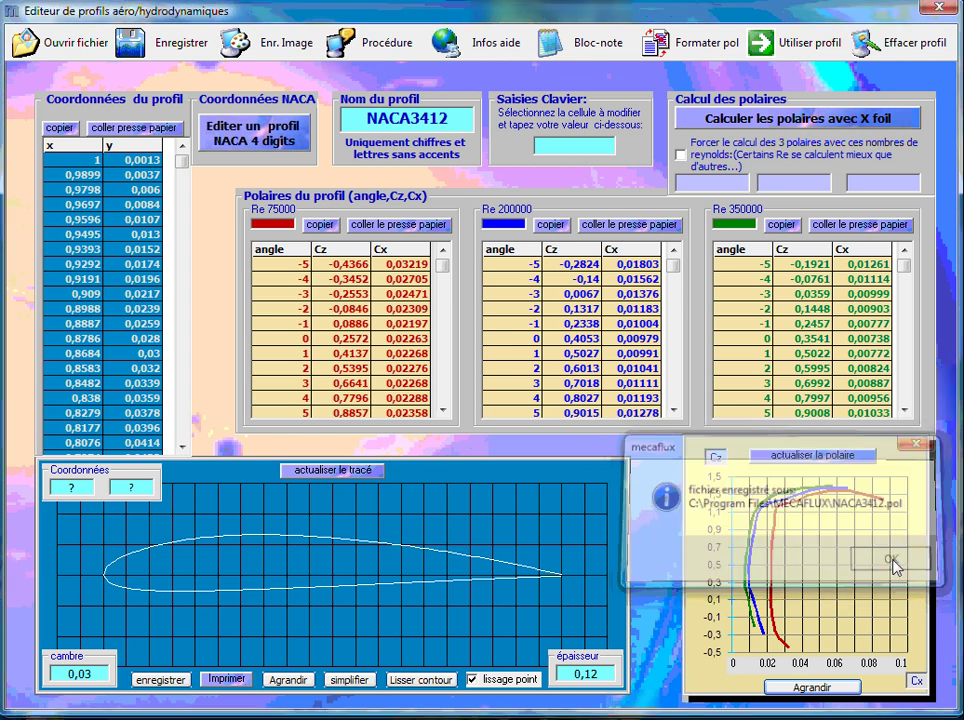
# Step: Check the saved .pol profile files in the MECAFLUX folder without opening any of them
pyautogui.click(59, 50)
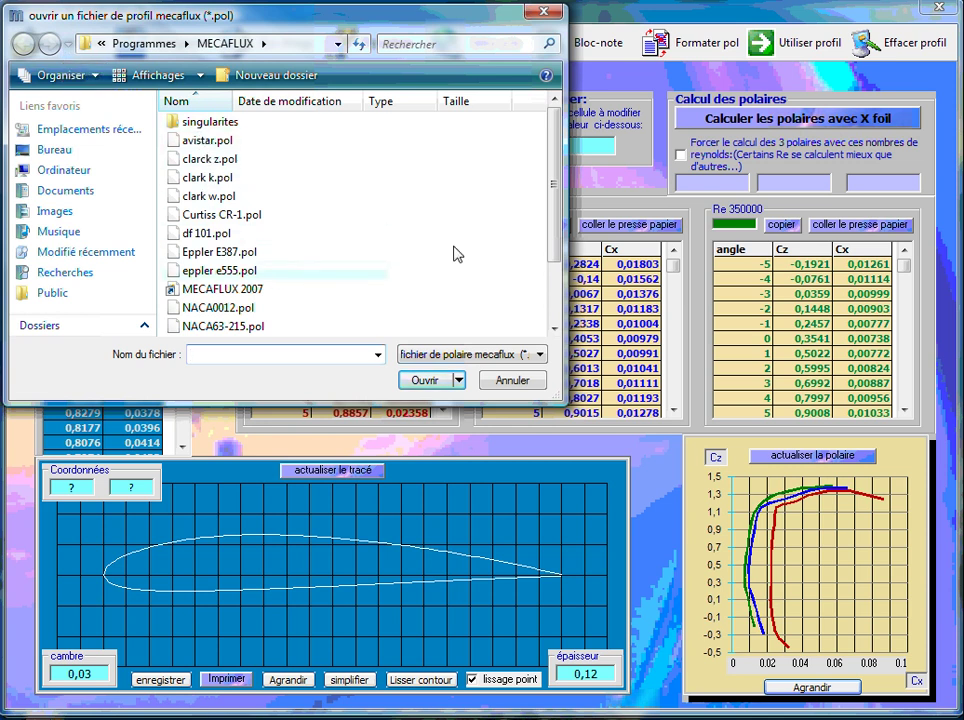
pyautogui.moveTo(557, 193); pyautogui.dragTo(557, 248)
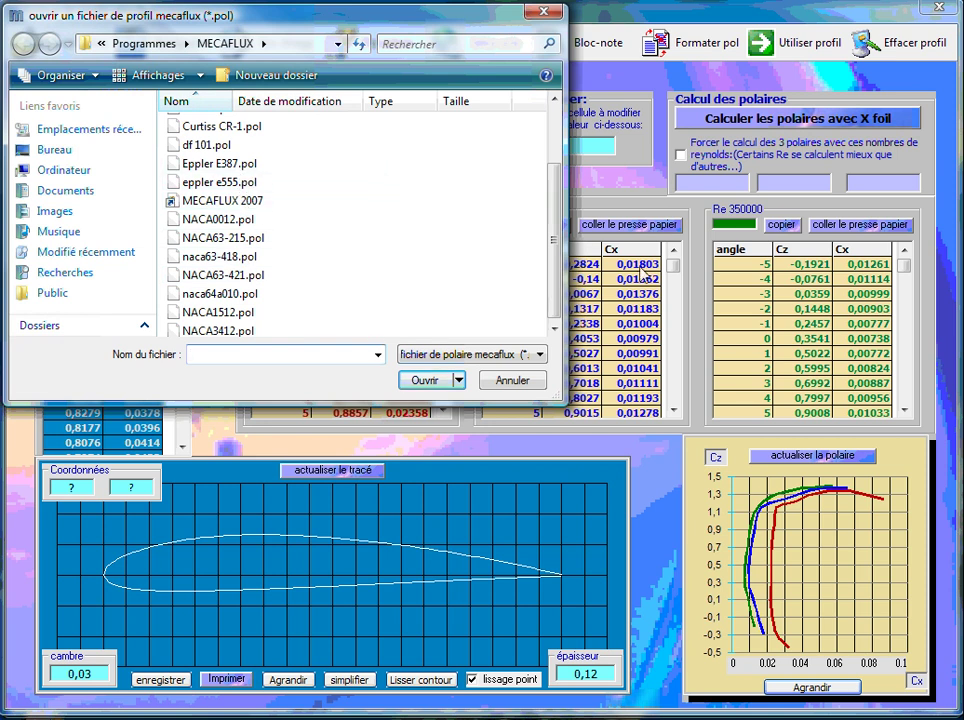
pyautogui.scroll(2, 224, 160)
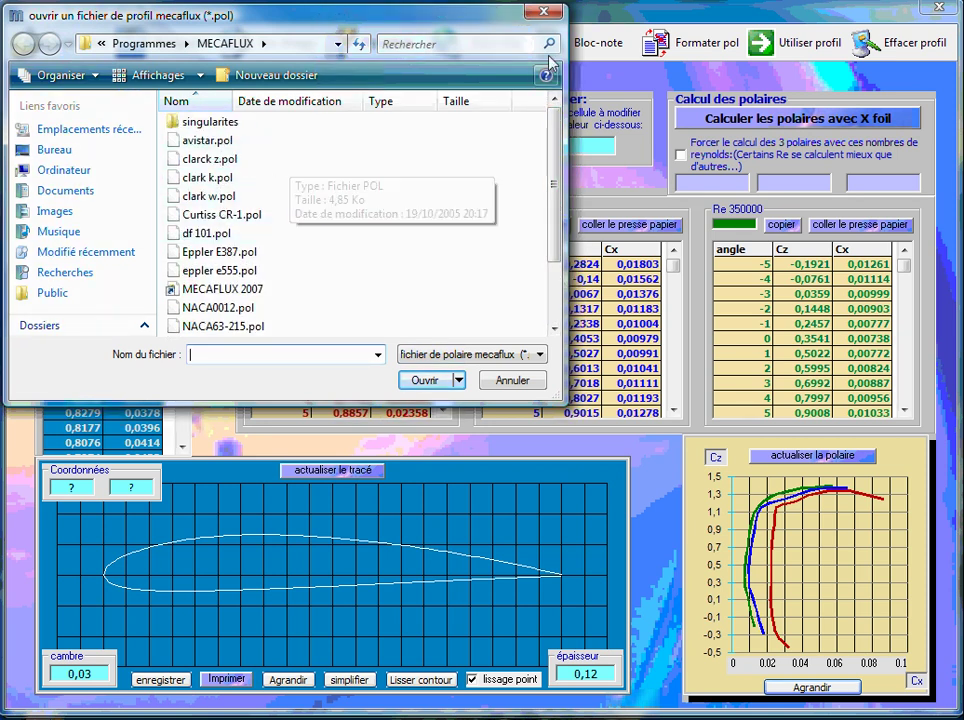
pyautogui.click(544, 14)
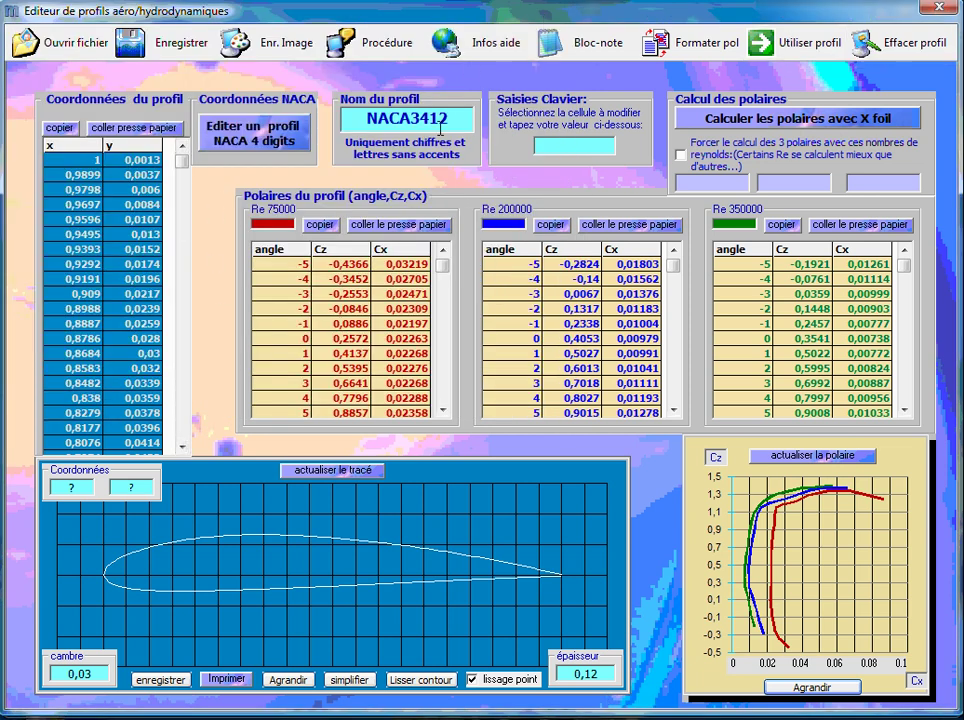
# Step: Export the NACA3412 profile to the lift calculation without saving it again, and select "profil éditeur importé" as the drag and lift profile
pyautogui.click(782, 45)
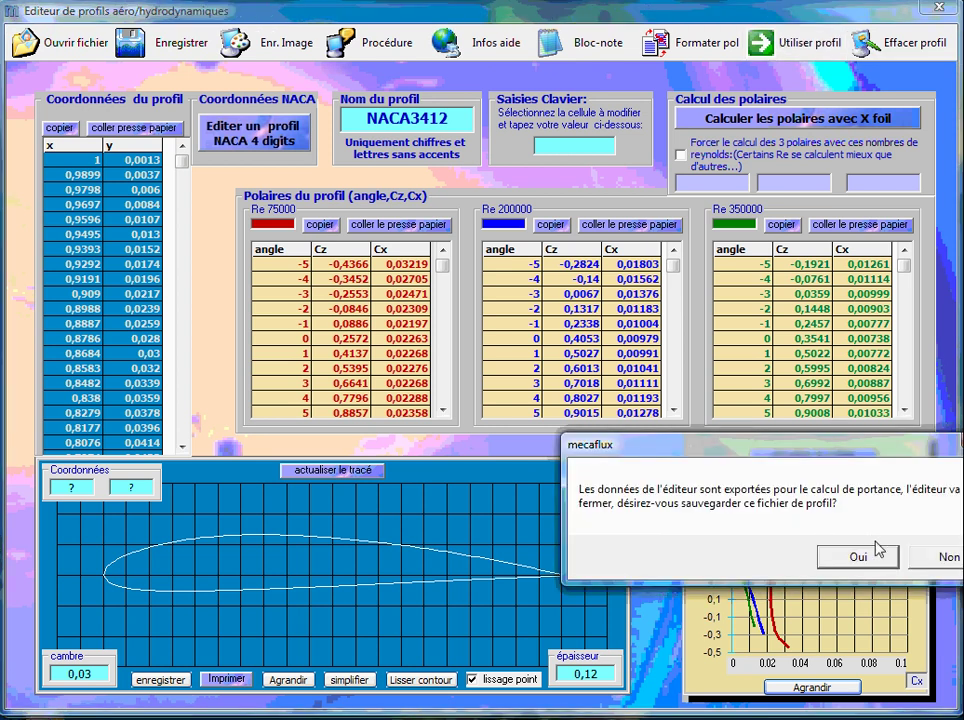
pyautogui.click(943, 560)
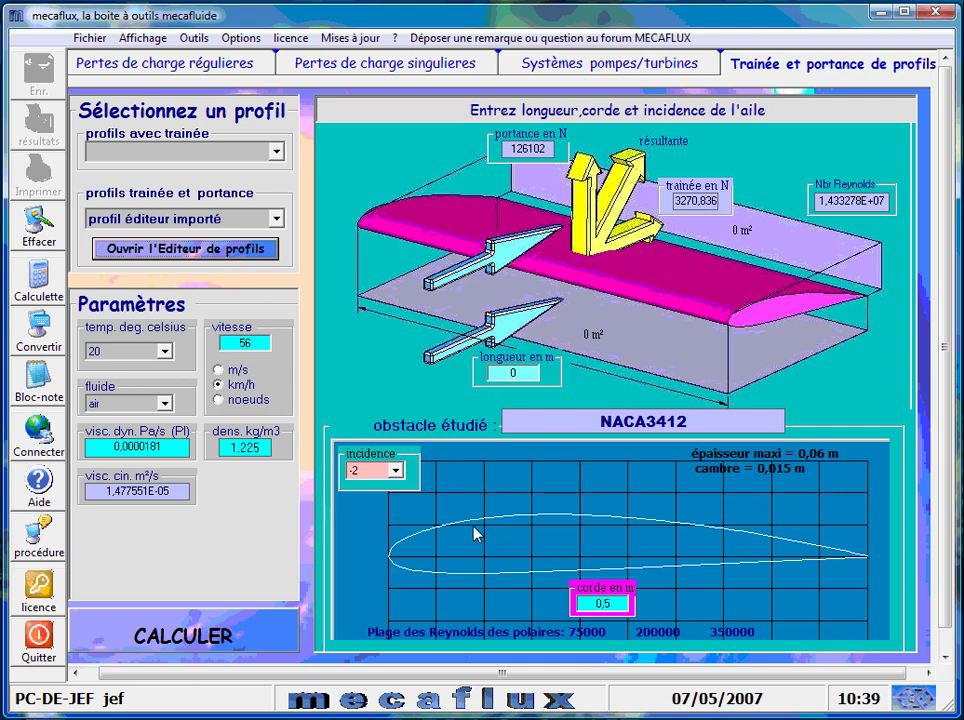
pyautogui.click(276, 218)
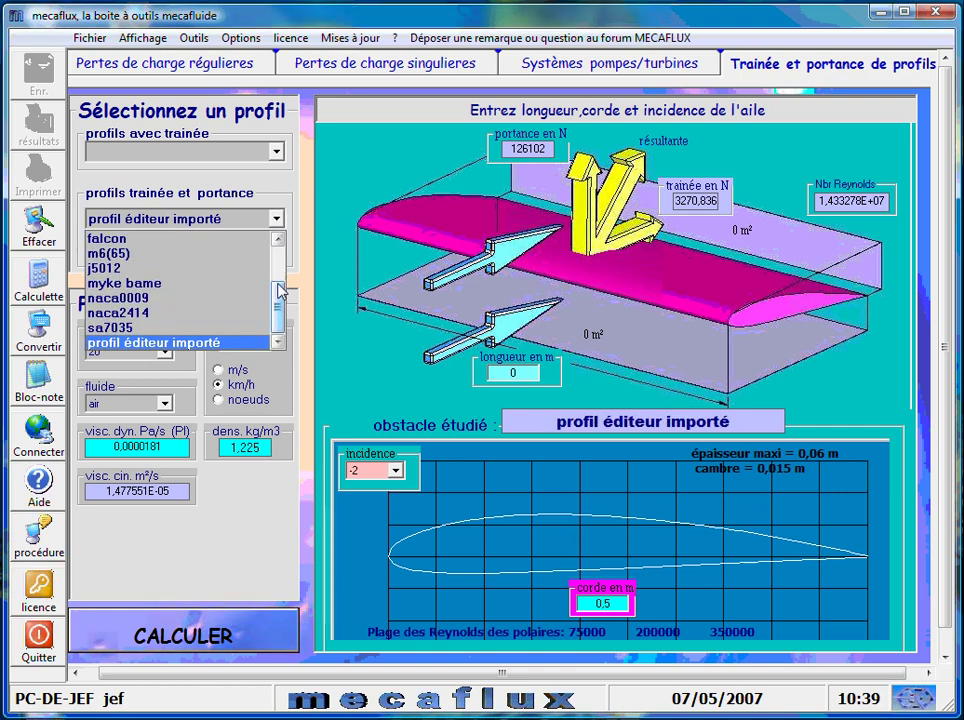
pyautogui.scroll(5, 278, 260)
pyautogui.scroll(-3, 276, 285)
pyautogui.scroll(-1, 276, 285)
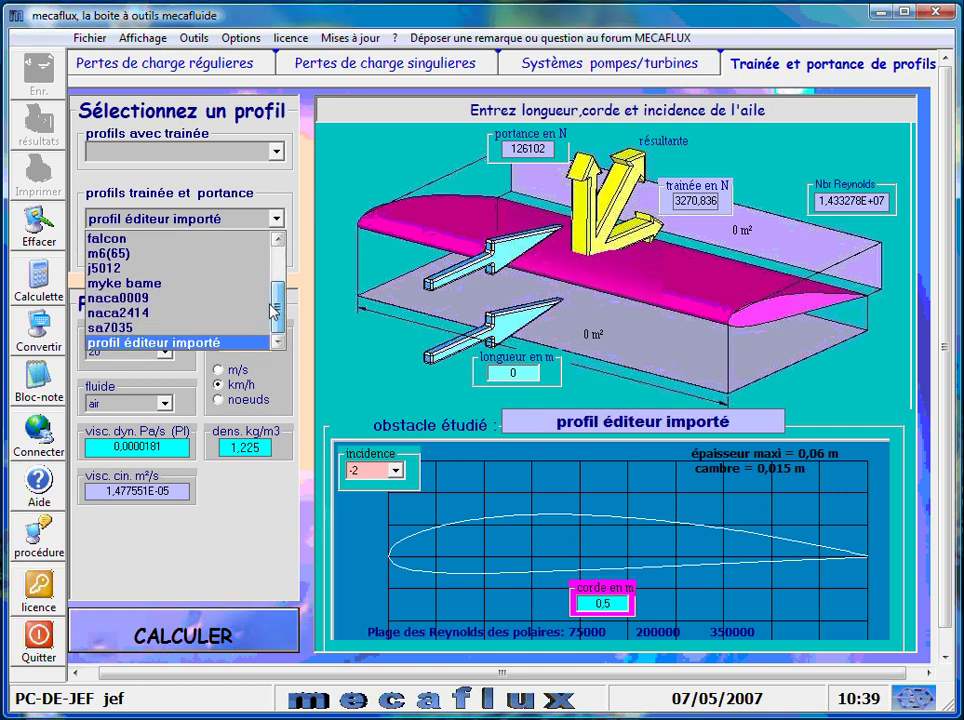
pyautogui.click(224, 342)
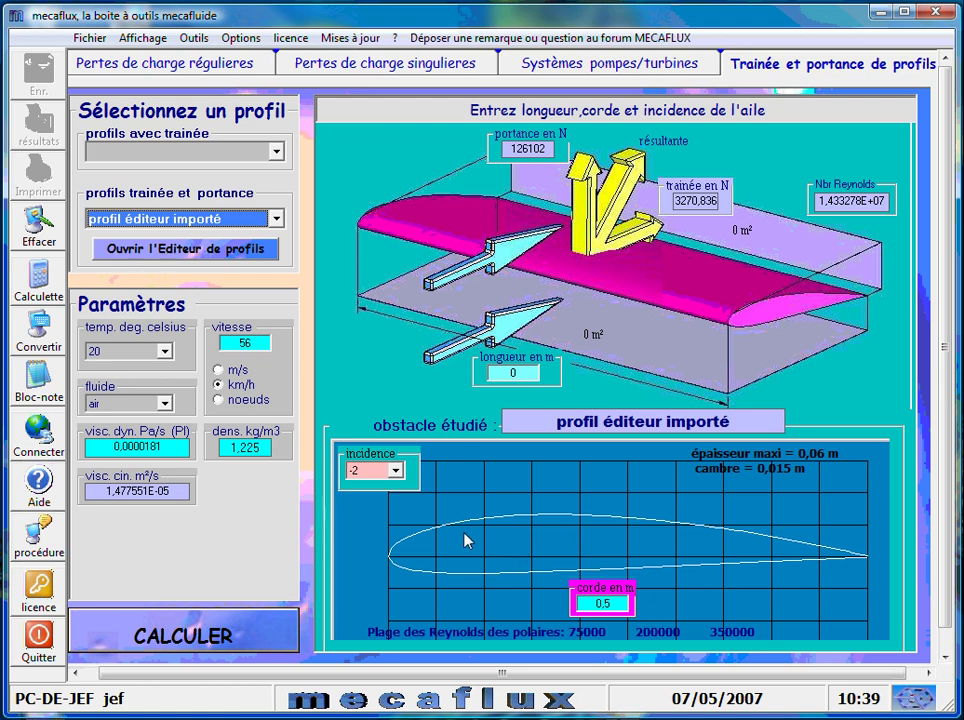
# Step: Set the imported profile's incidence to 3 degrees and the wing length to 1 m
pyautogui.click(396, 469)
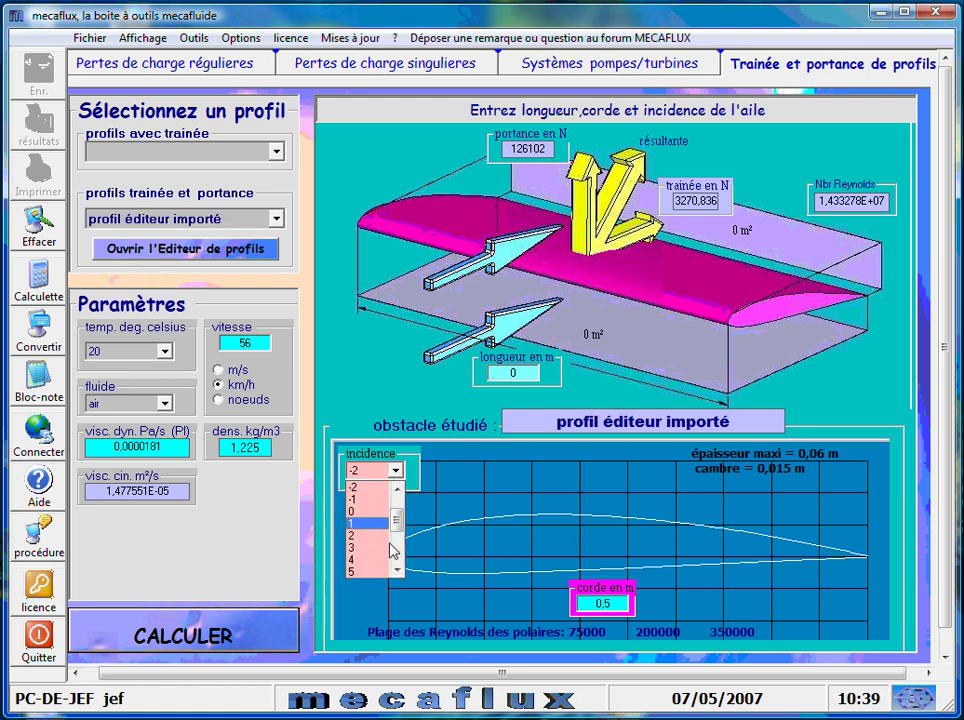
pyautogui.click(376, 548)
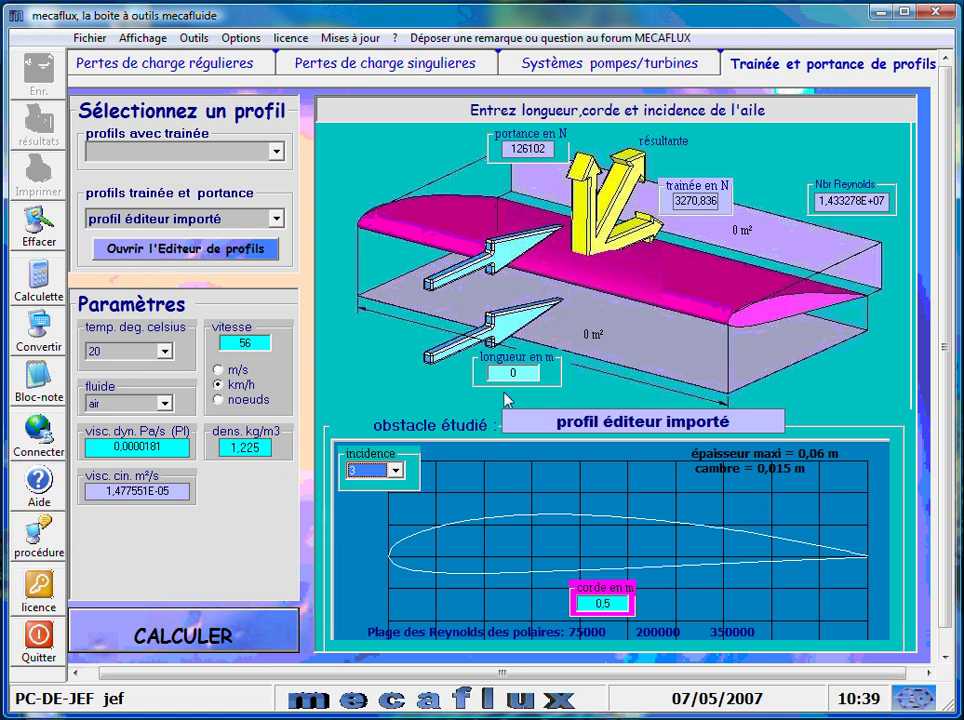
pyautogui.click(510, 373)
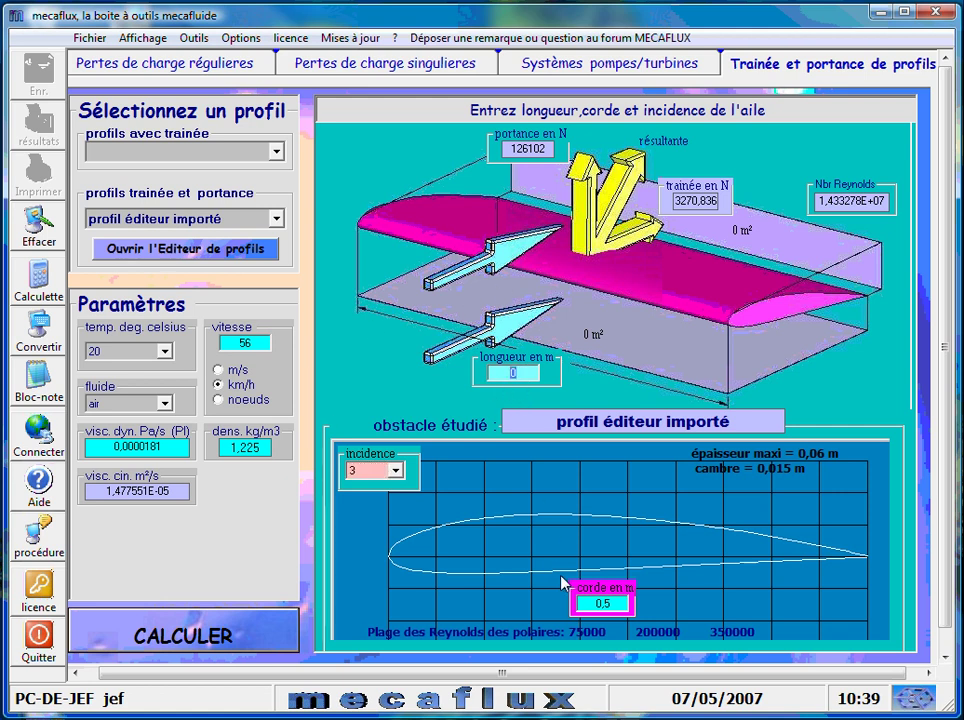
pyautogui.write('1')
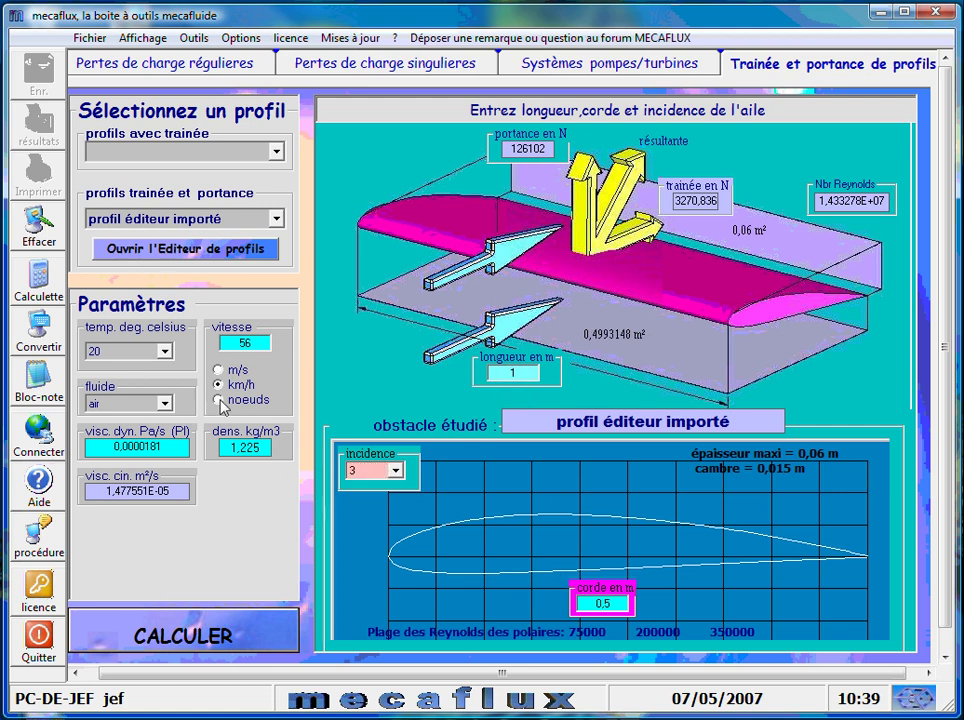
# Step: Calculate the wing's lift and drag, accept the Reynolds range notice, and review the results sheet down to its end
pyautogui.click(160, 632)
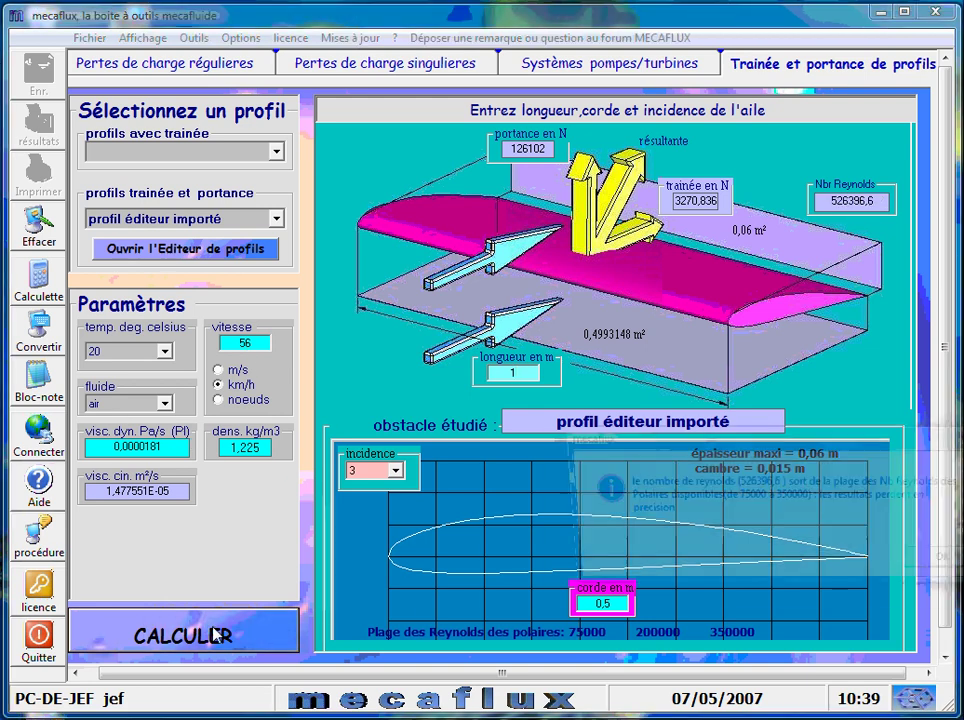
pyautogui.click(953, 564)
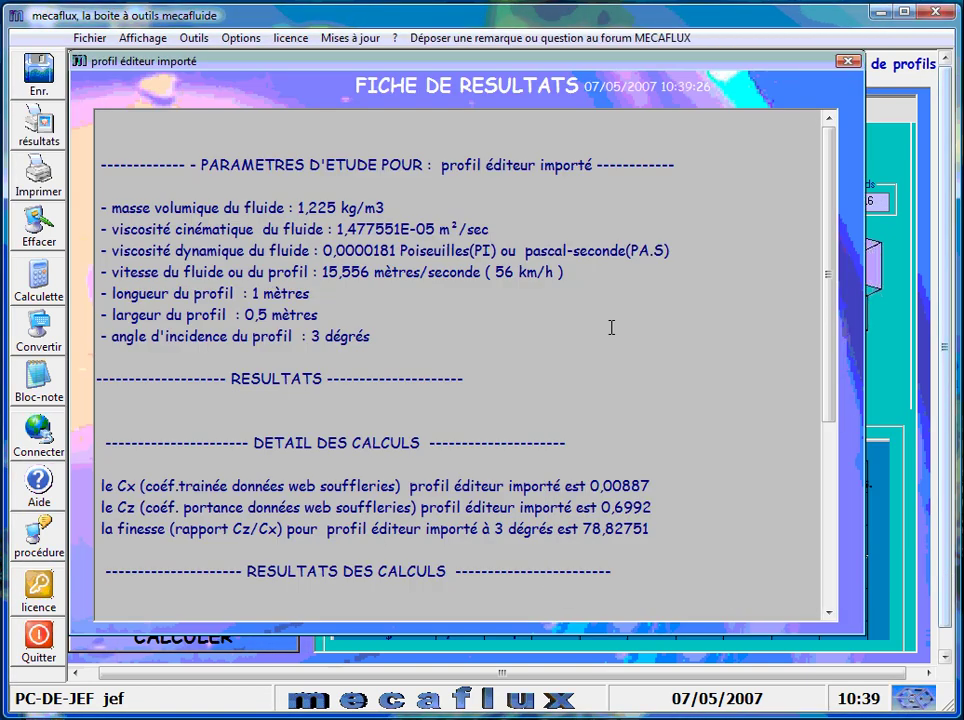
pyautogui.scroll(-5, 371, 348)
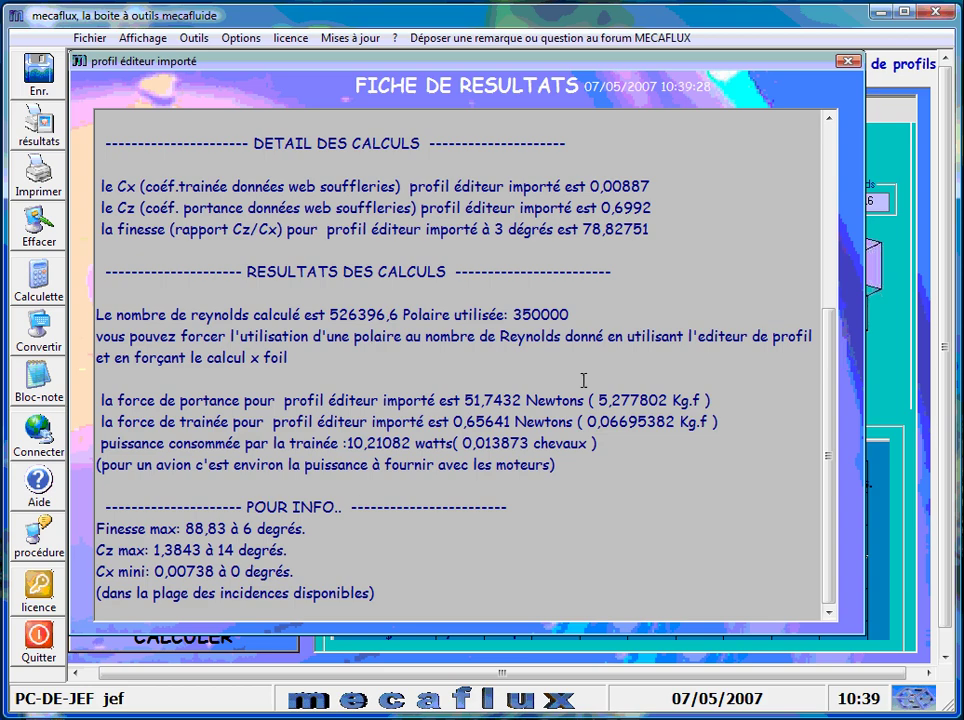